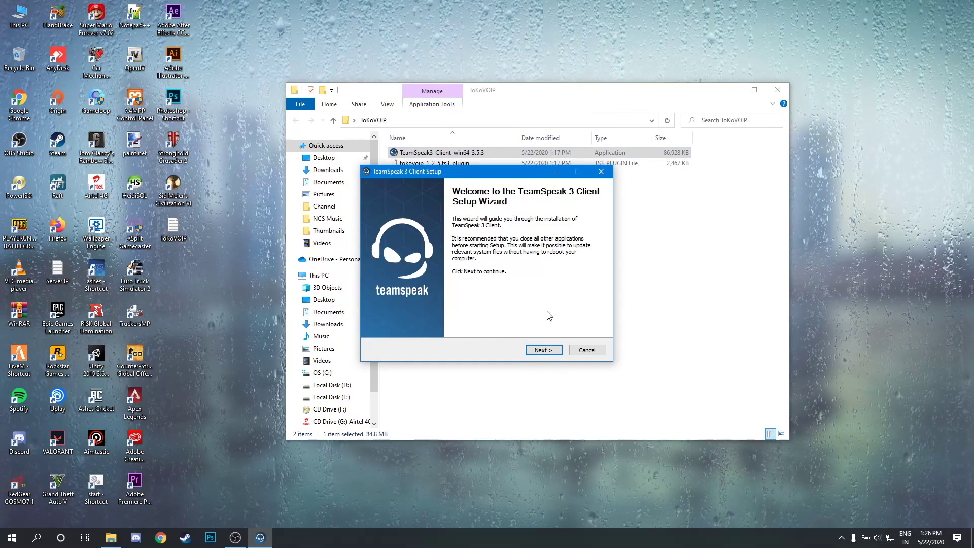
# Install the TeamSpeak 3 client with default users and locations, leaving Overwolf unticked.
pyautogui.click(550, 350)
pyautogui.moveTo(595, 238); pyautogui.dragTo(595, 282)
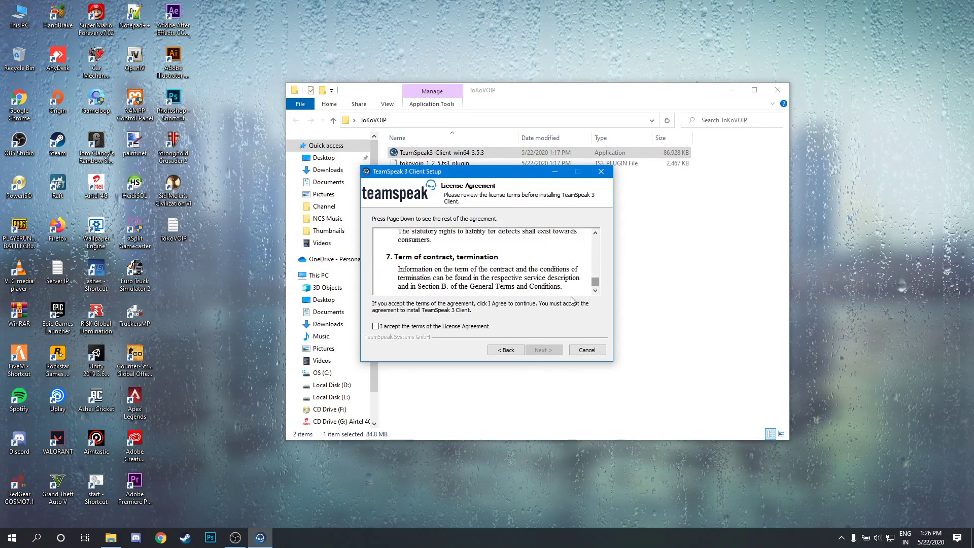
pyautogui.click(375, 327)
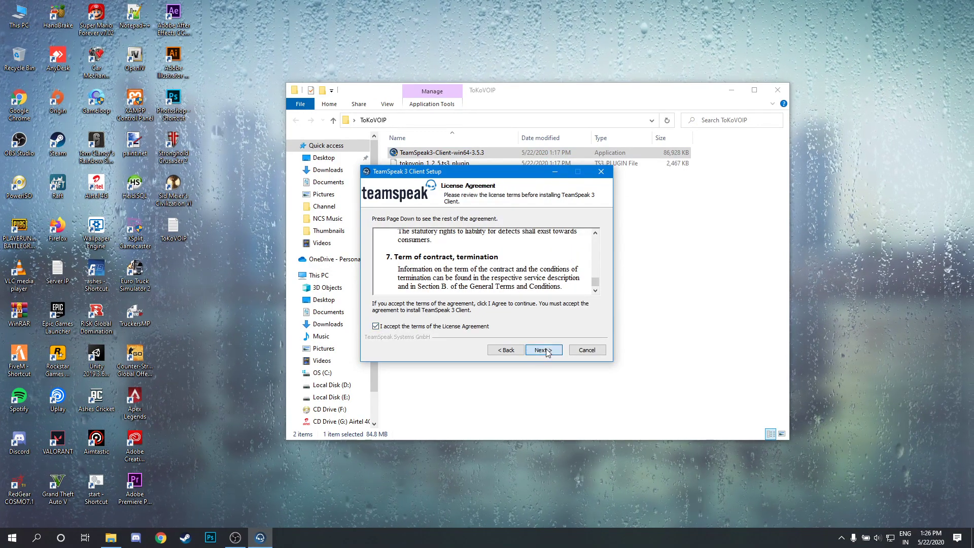
pyautogui.click(543, 350)
pyautogui.click(544, 350)
pyautogui.click(545, 350)
pyautogui.click(544, 350)
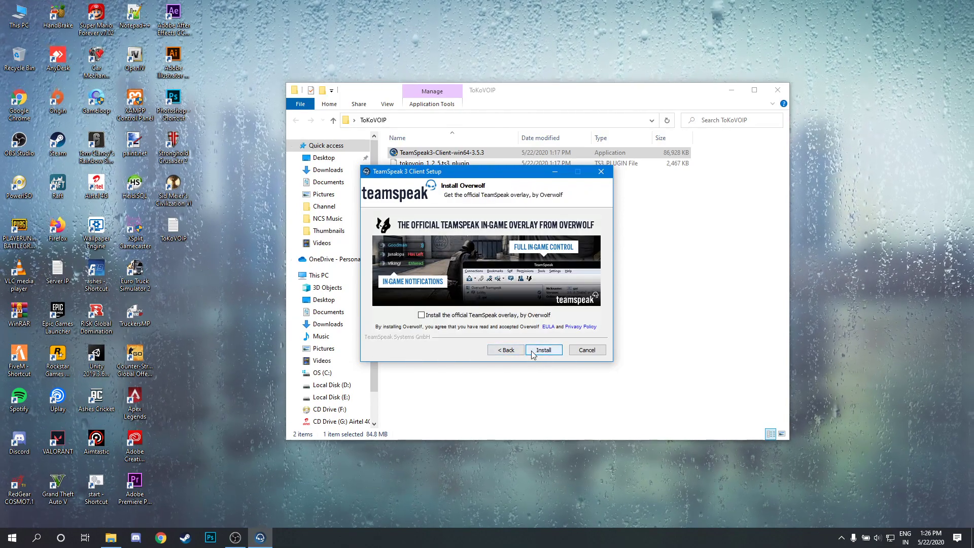
pyautogui.click(535, 351)
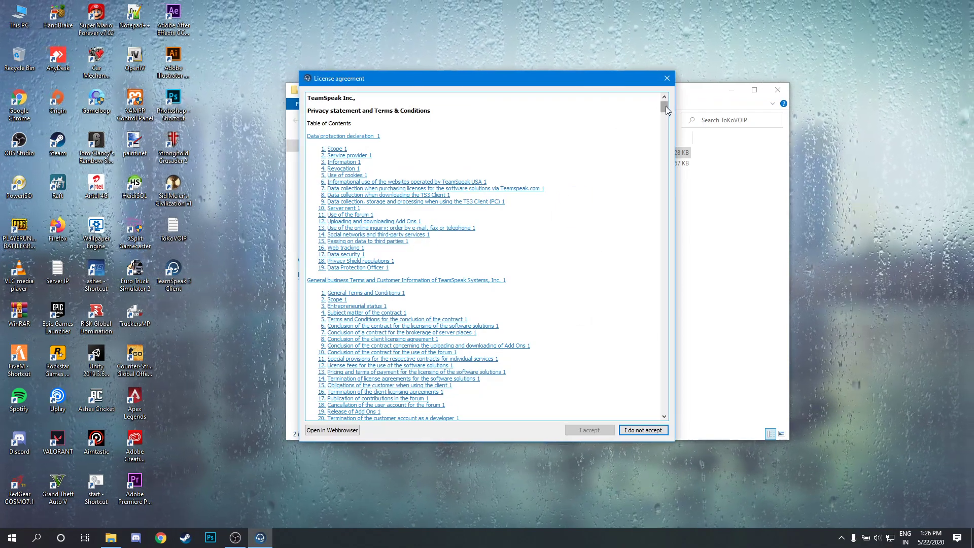
# Accept the TeamSpeak license agreement and skip the myTeamSpeak introduction.
pyautogui.moveTo(665, 105); pyautogui.dragTo(664, 405)
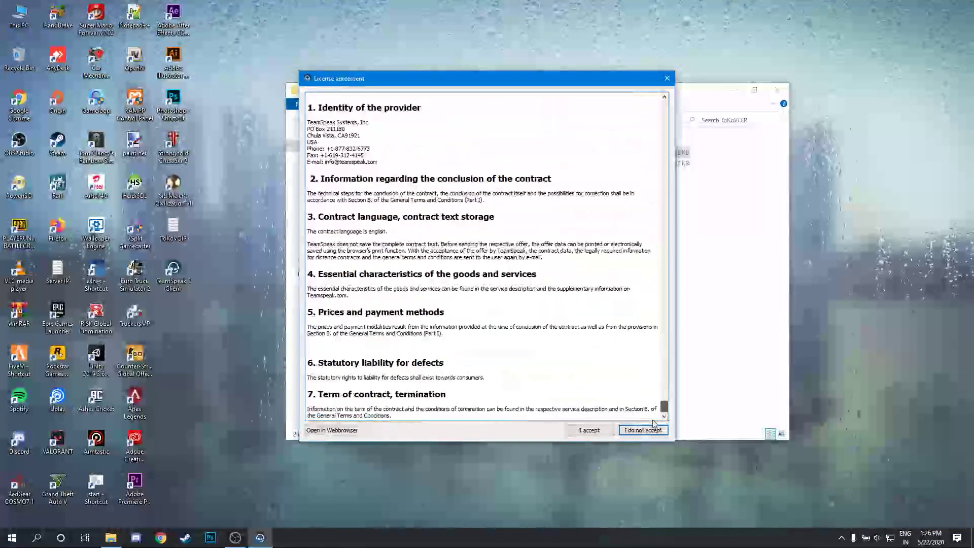
pyautogui.click(589, 433)
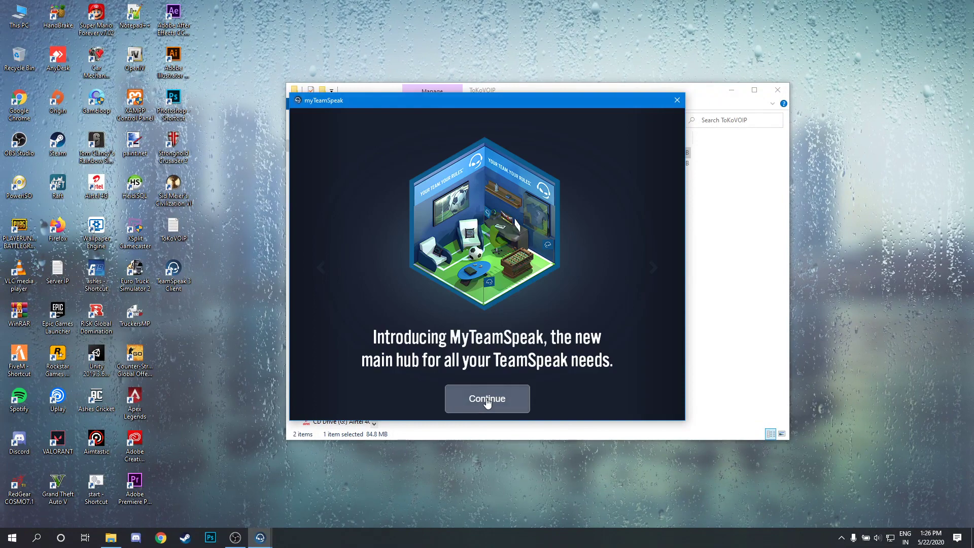
pyautogui.click(487, 398)
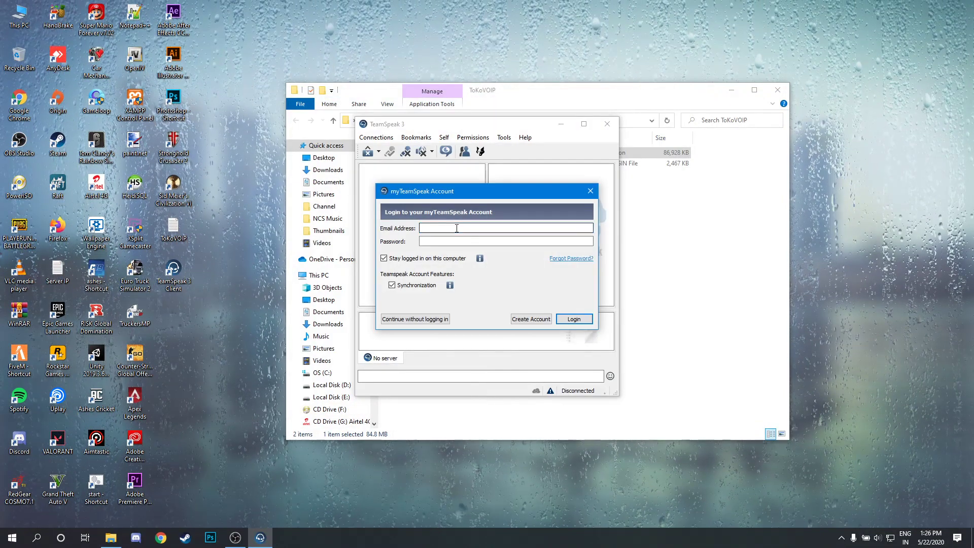
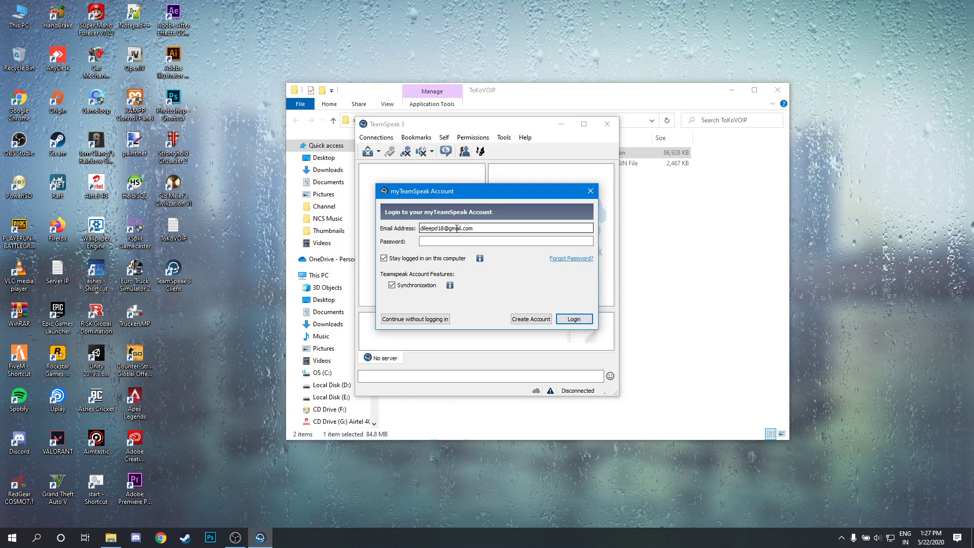
# Enter the account e-mail and password, return from Create Account, and log in.
pyautogui.click(442, 242)
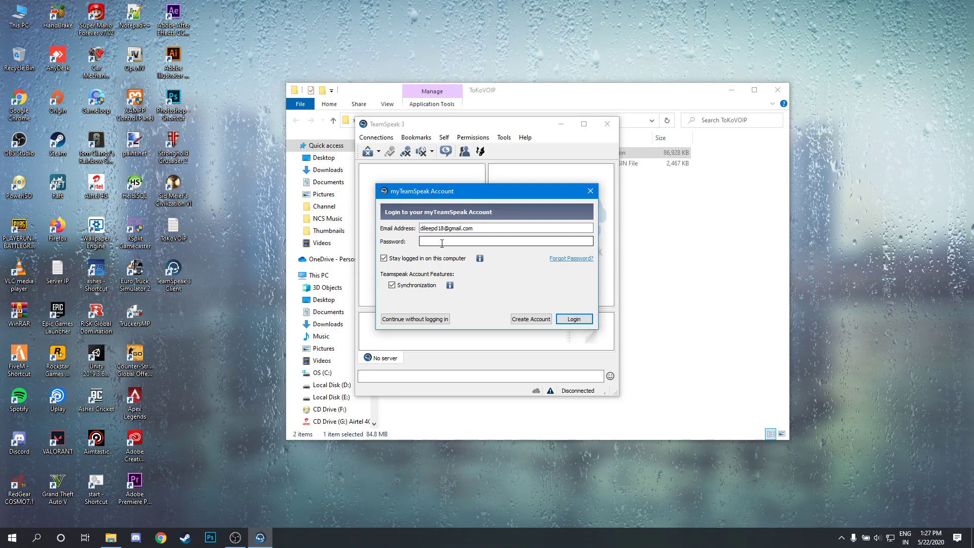
pyautogui.write('*********')
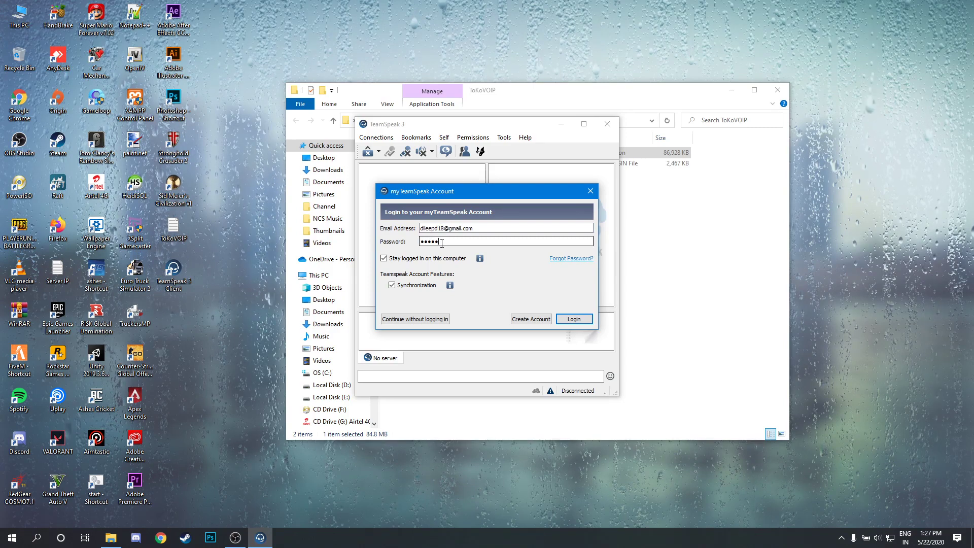
pyautogui.write('***')
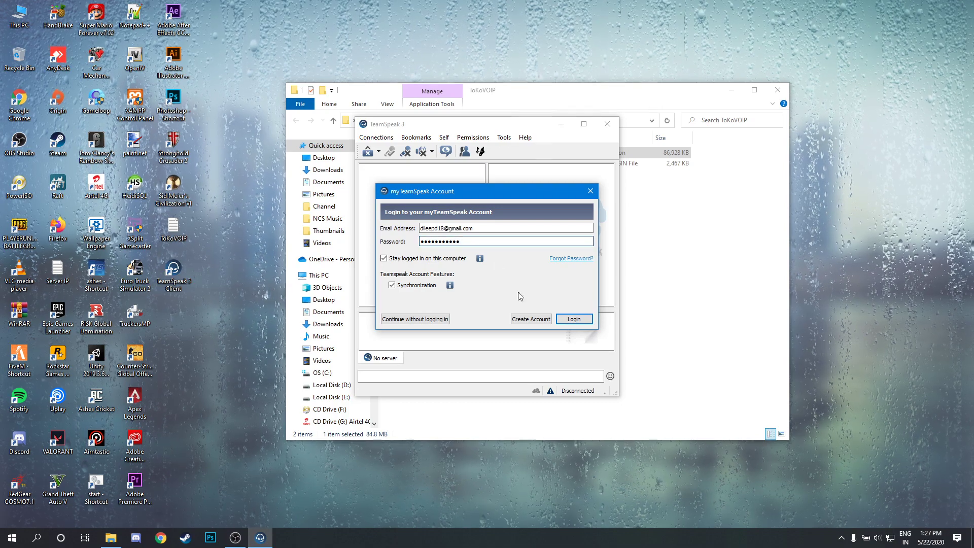
pyautogui.click(523, 320)
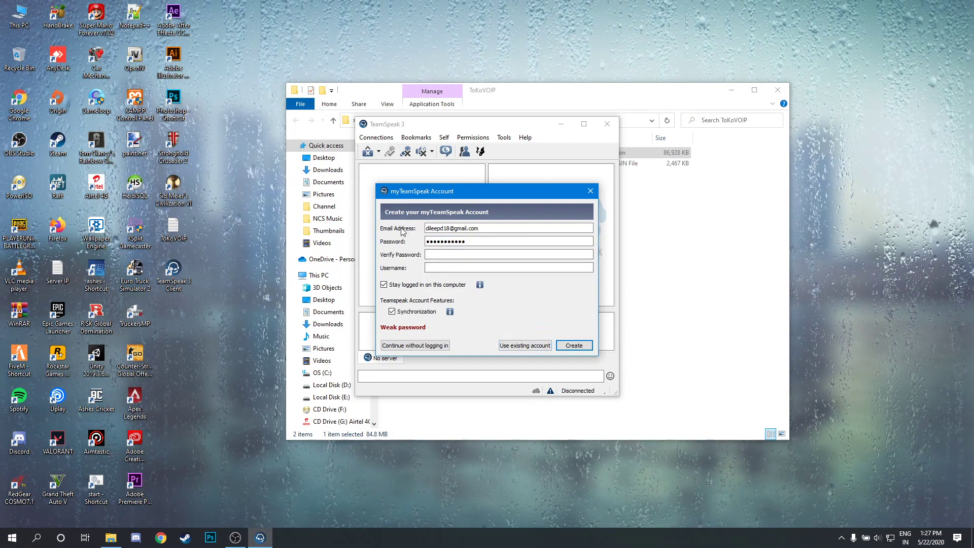
pyautogui.click(433, 254)
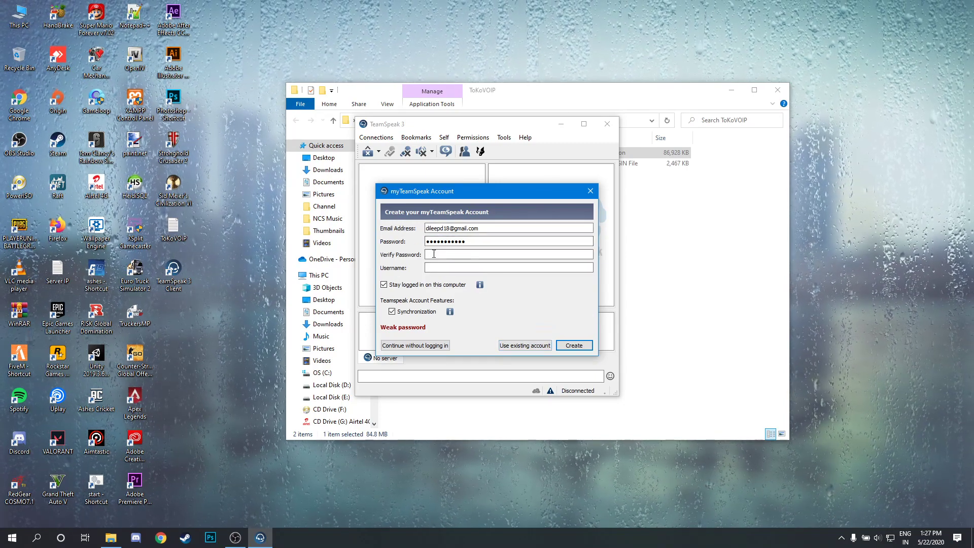
pyautogui.click(442, 269)
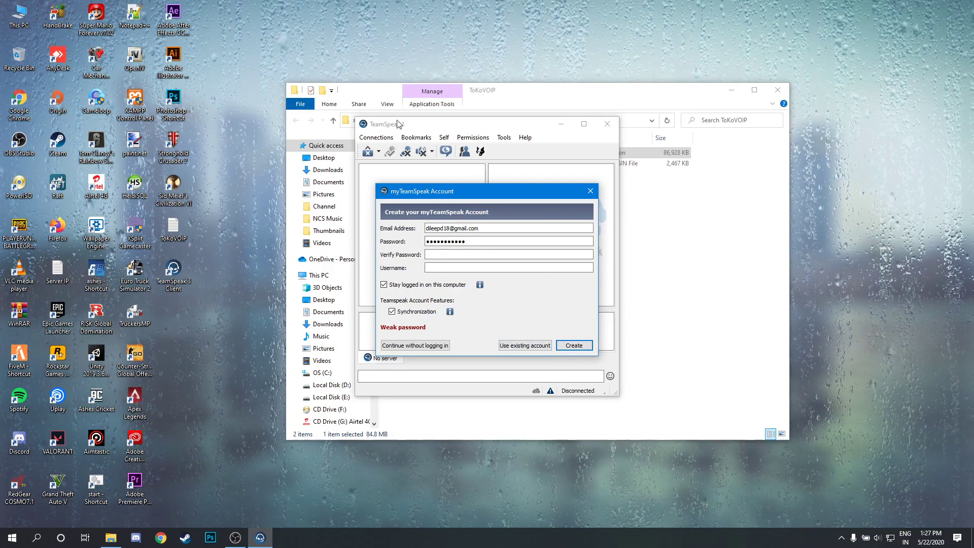
pyautogui.click(515, 346)
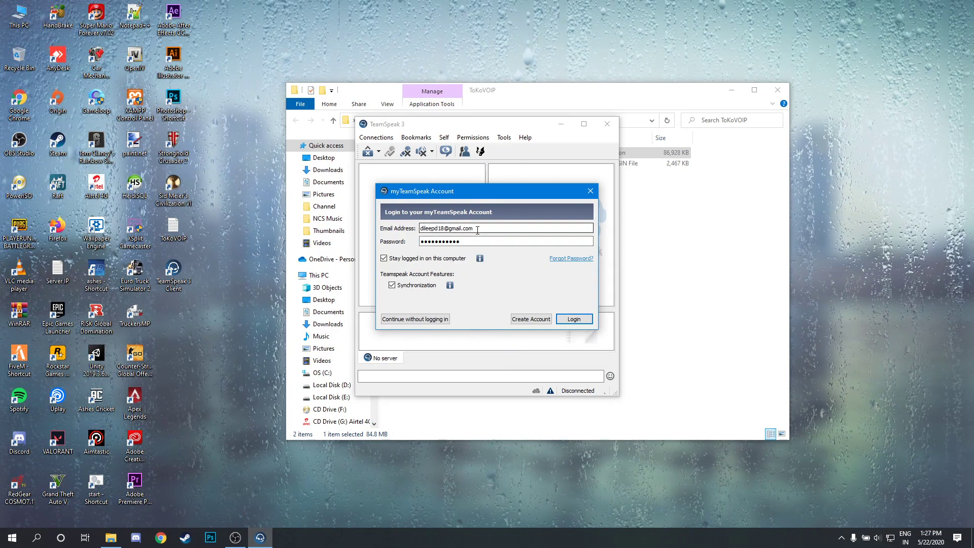
pyautogui.click(507, 241)
pyautogui.click(572, 319)
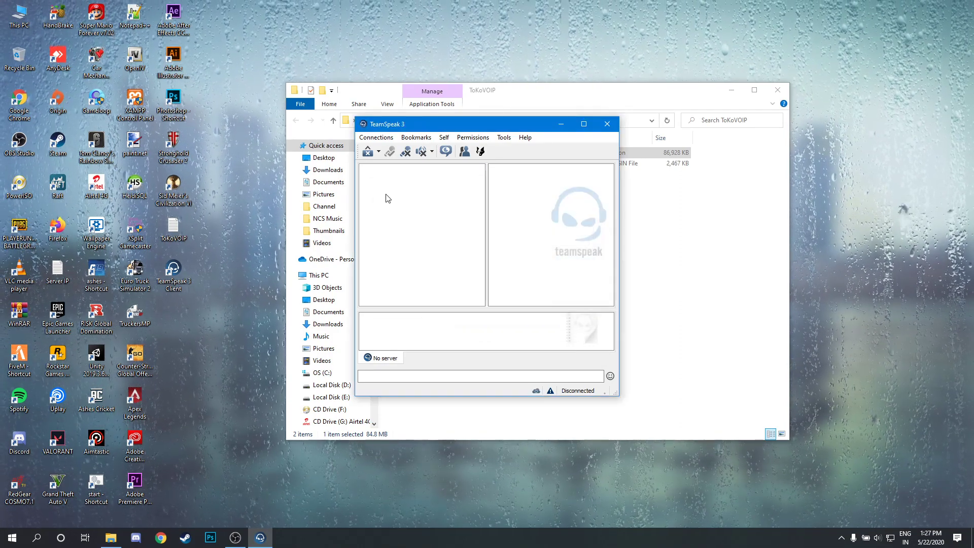
# Connect to the Kailaasa server at 32323.zap-ts3.com with its server password and a new nickname.
pyautogui.click(374, 139)
pyautogui.click(384, 149)
pyautogui.write('voice.teamspeak.com')
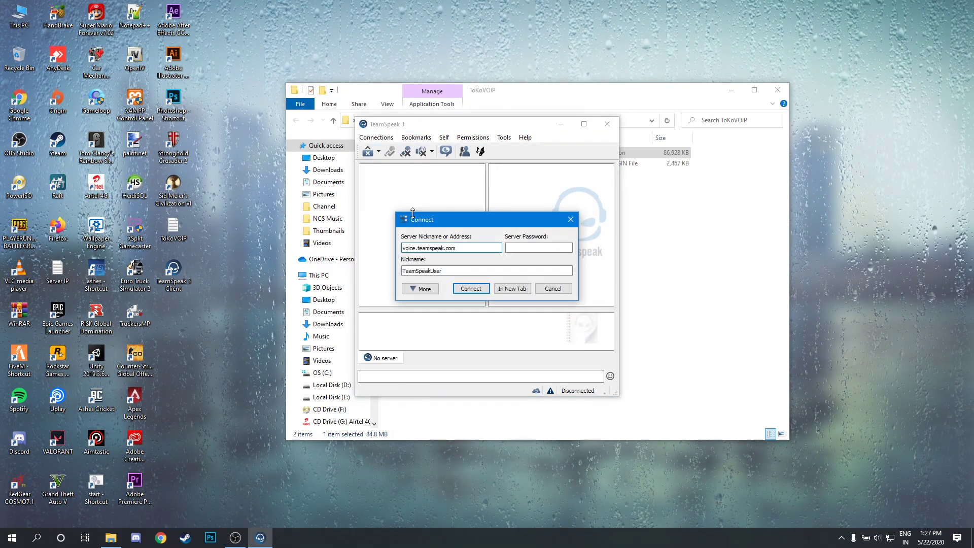
pyautogui.hotkey('ctrl', 'a')
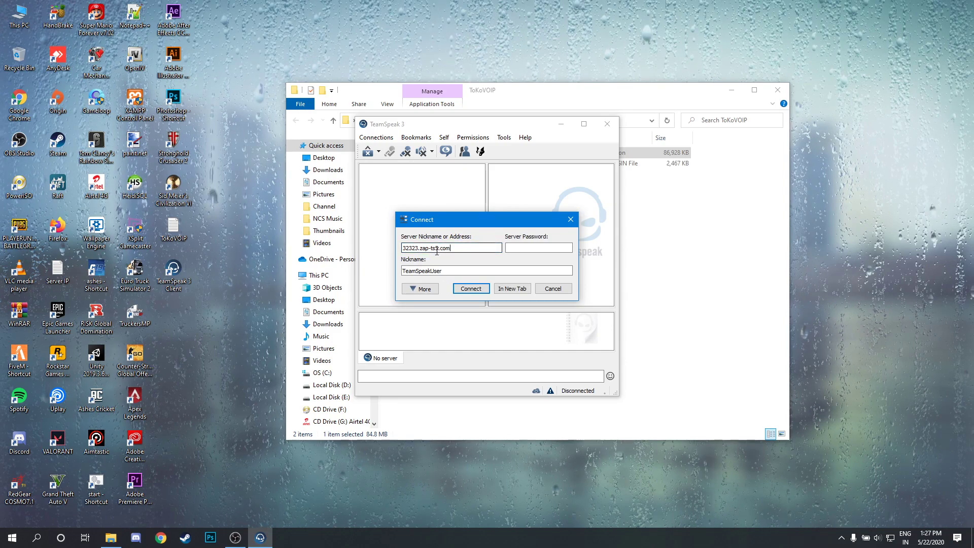
pyautogui.click(521, 248)
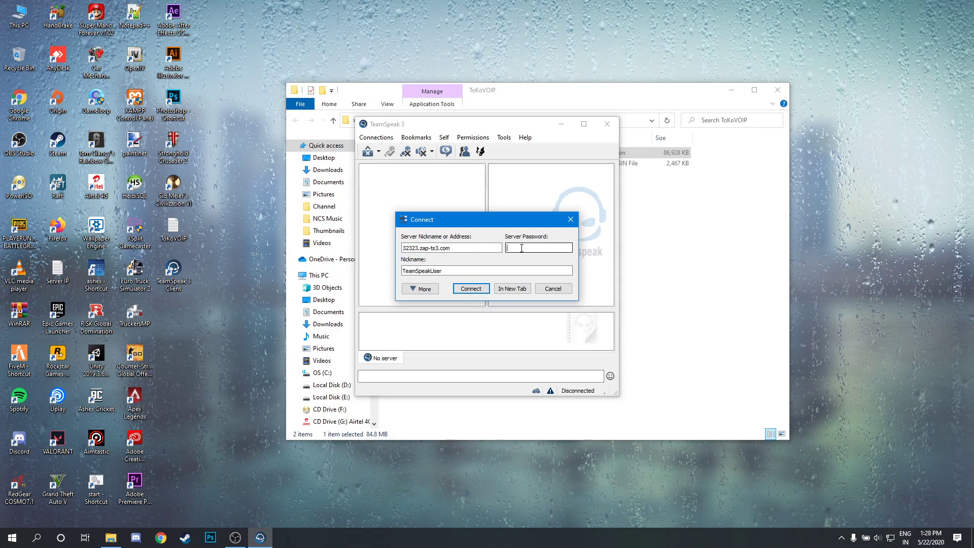
pyautogui.write('•••••••')
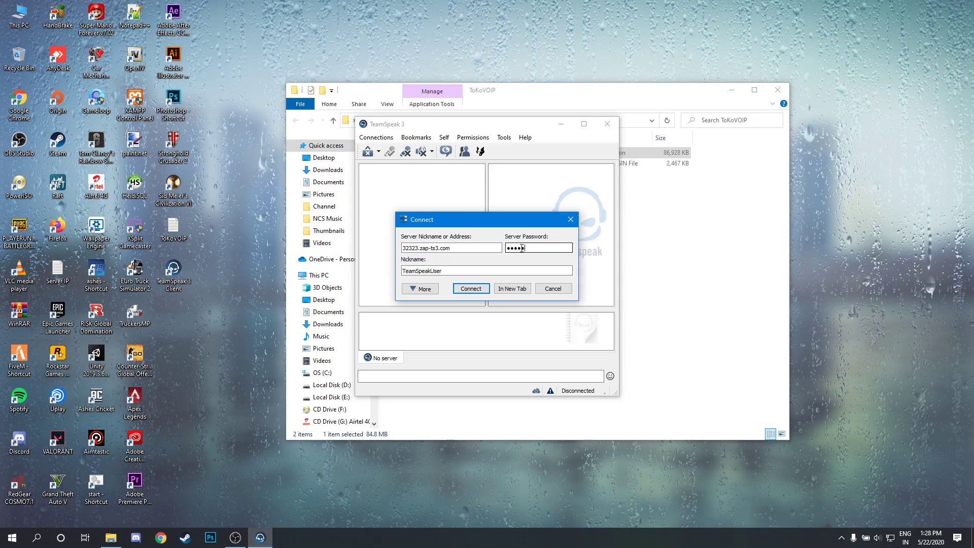
pyautogui.write('•••••')
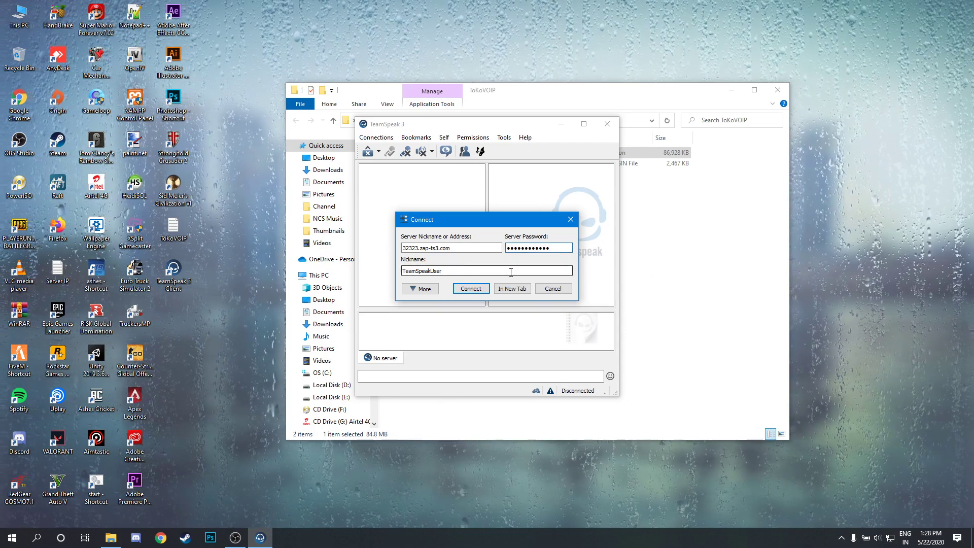
pyautogui.press('Tab')
pyautogui.write('dko')
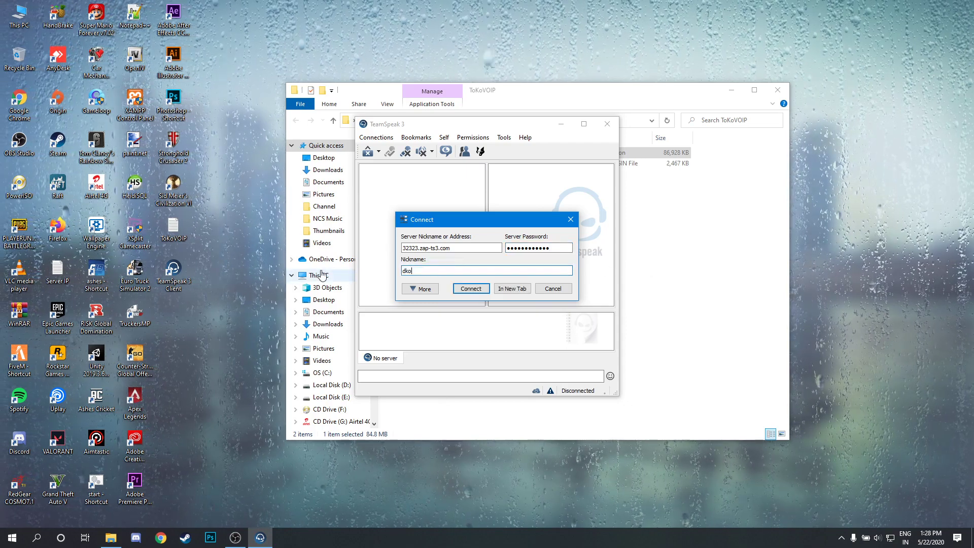
pyautogui.click(486, 287)
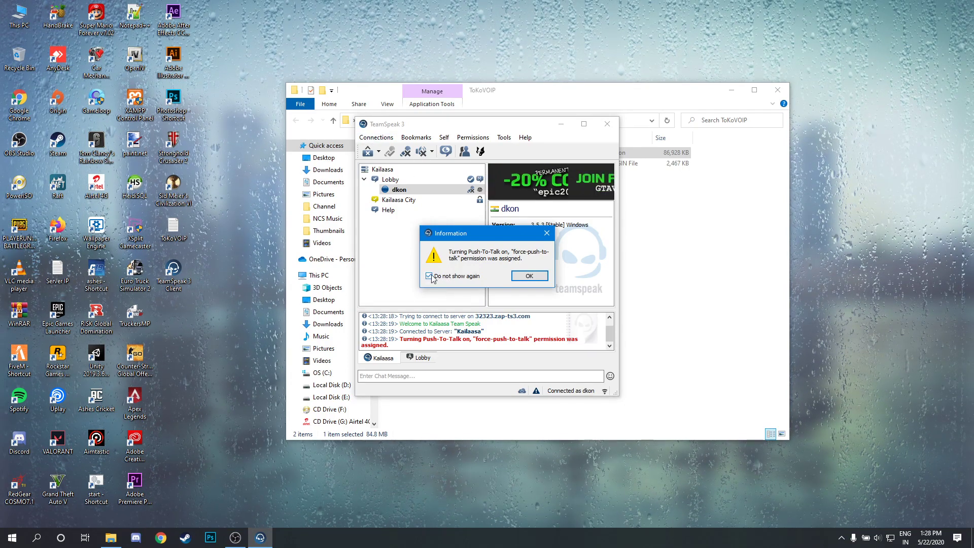
# Dismiss the push-to-talk notice and set capture to Push-To-Talk on Mouse Button 4.
pyautogui.click(529, 276)
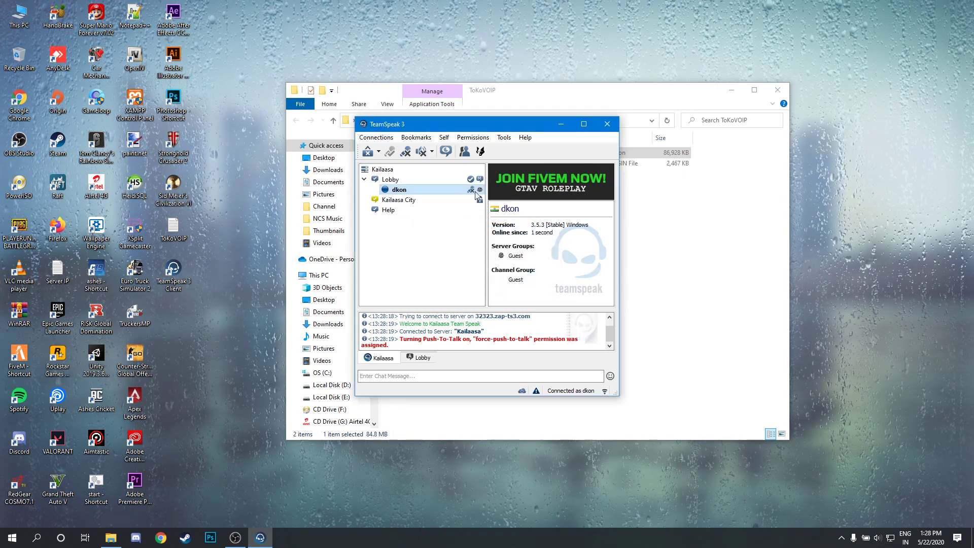
pyautogui.click(504, 137)
pyautogui.click(522, 357)
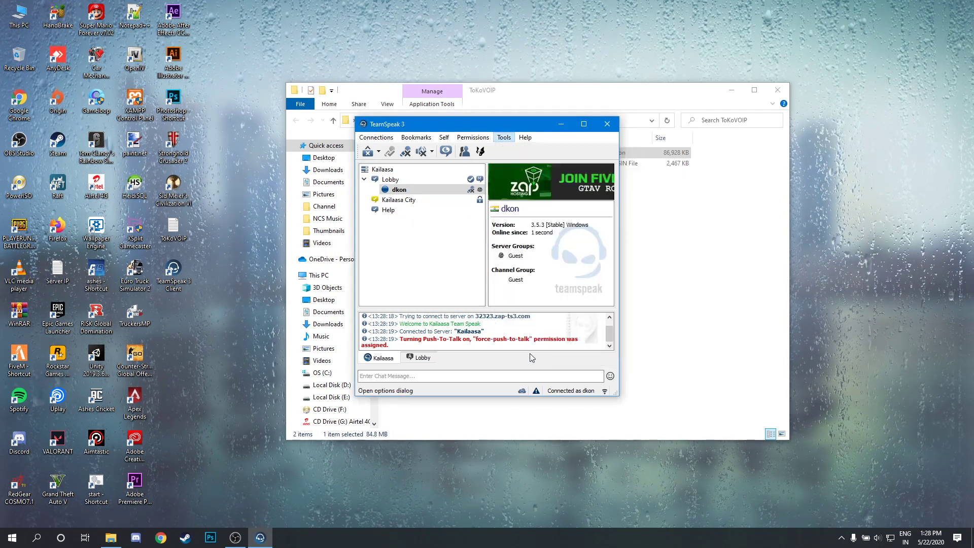
pyautogui.click(290, 199)
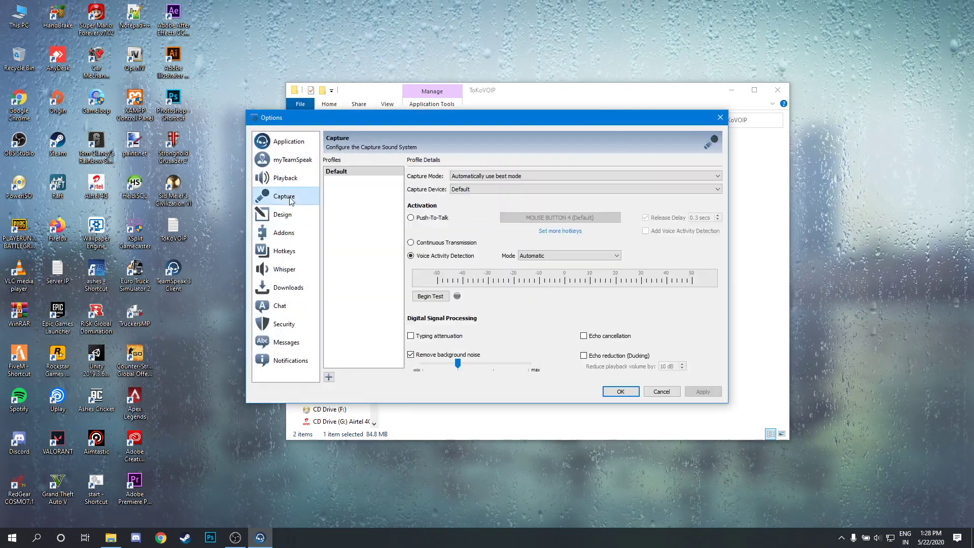
pyautogui.click(426, 218)
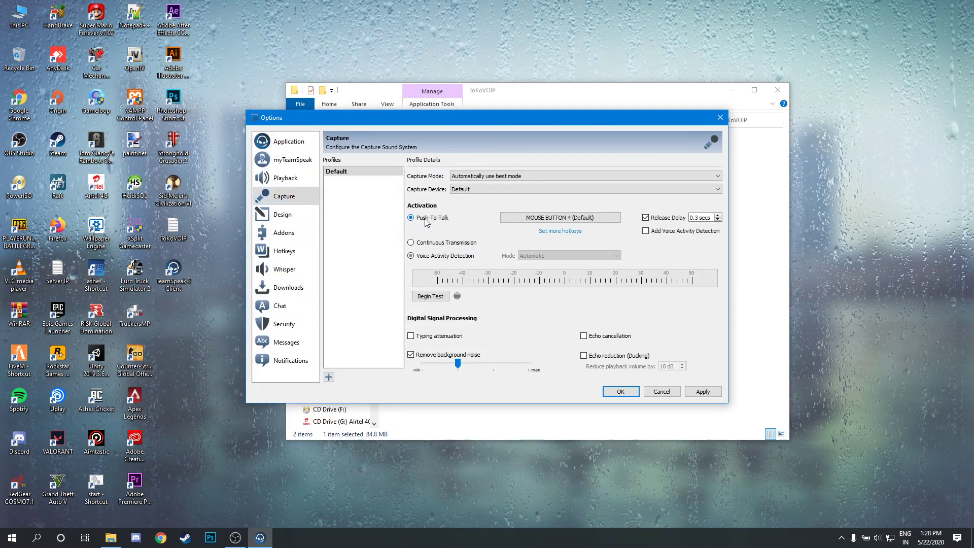
pyautogui.click(544, 218)
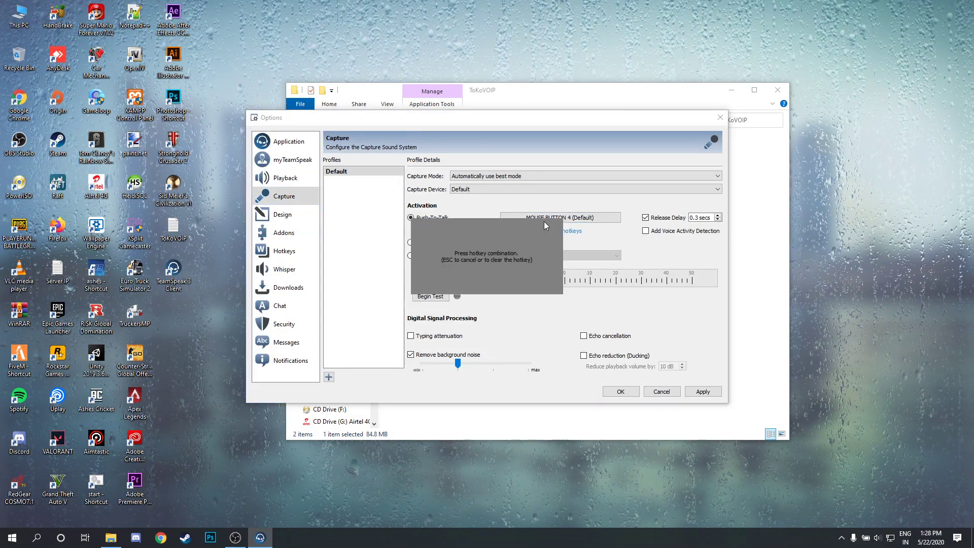
pyautogui.click(687, 394)
pyautogui.click(620, 391)
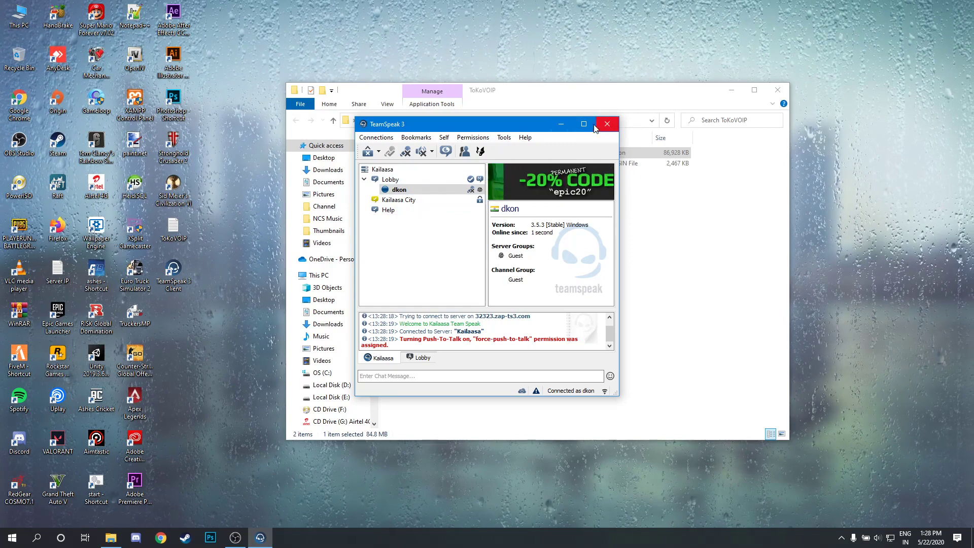
# Install the tokovoip_1_2_5 plugin, trusting and activating it.
pyautogui.click(657, 217)
pyautogui.click(554, 165)
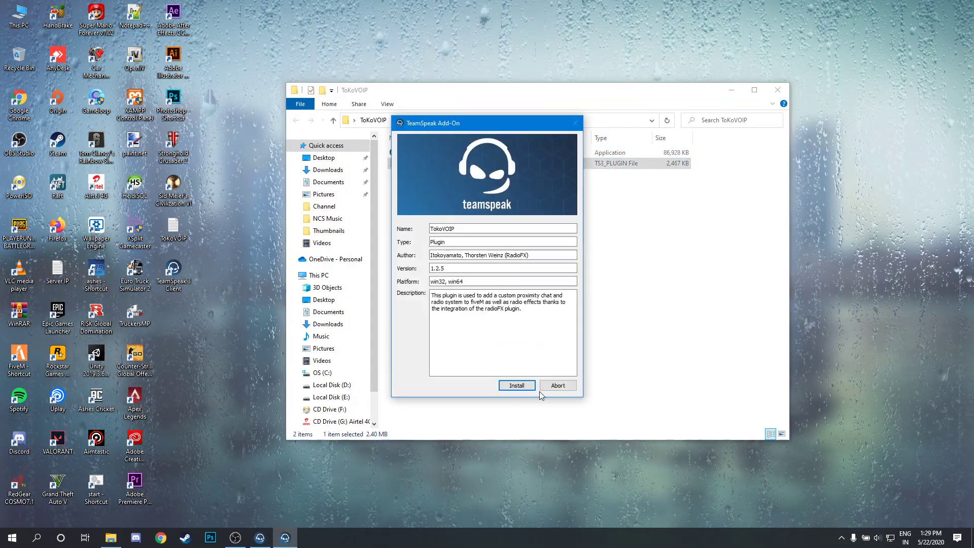
pyautogui.click(522, 384)
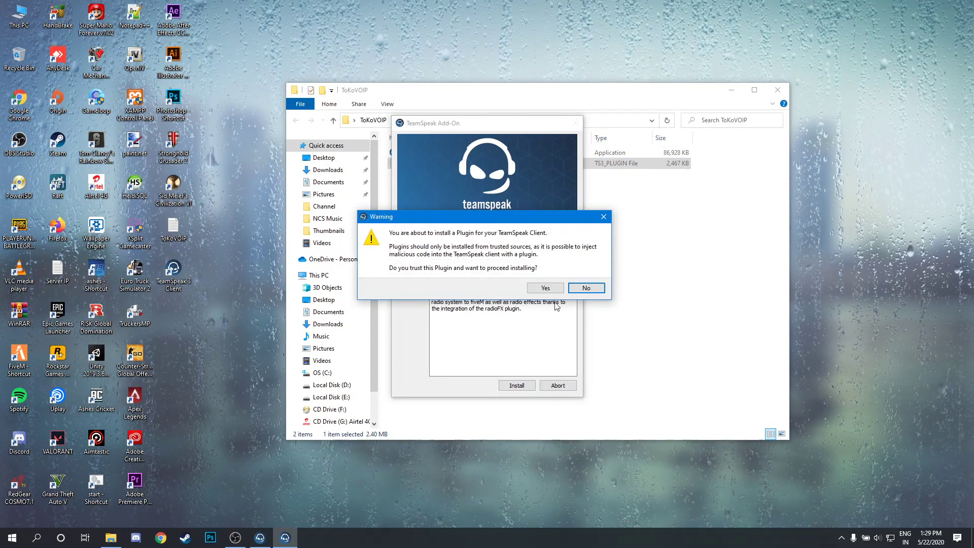
pyautogui.click(545, 288)
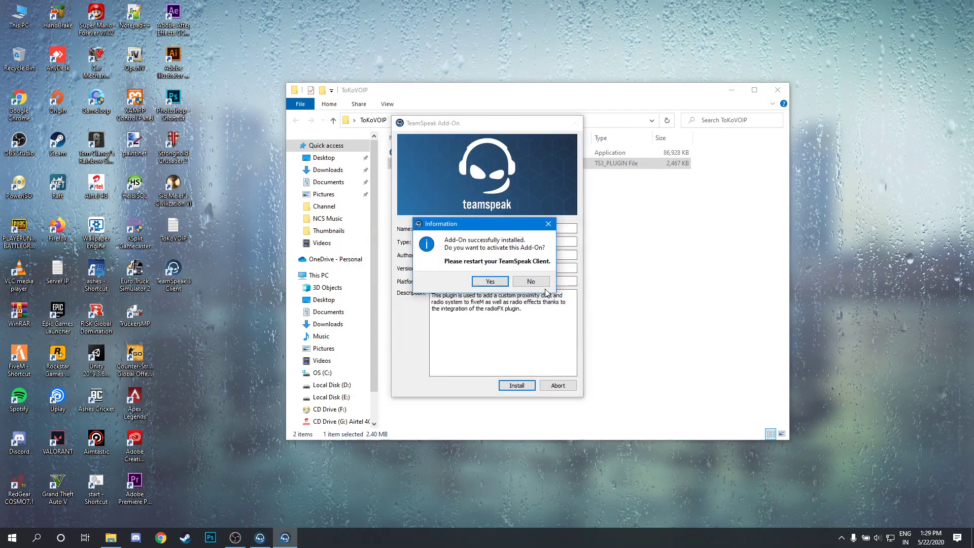
pyautogui.click(490, 281)
# Restart the TeamSpeak 3 client, then close it again.
pyautogui.click(260, 537)
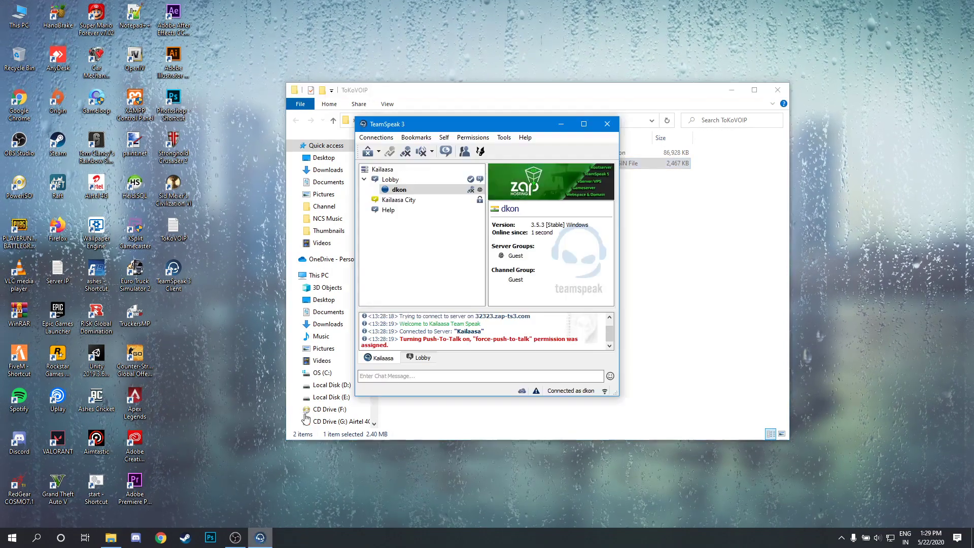
pyautogui.click(607, 124)
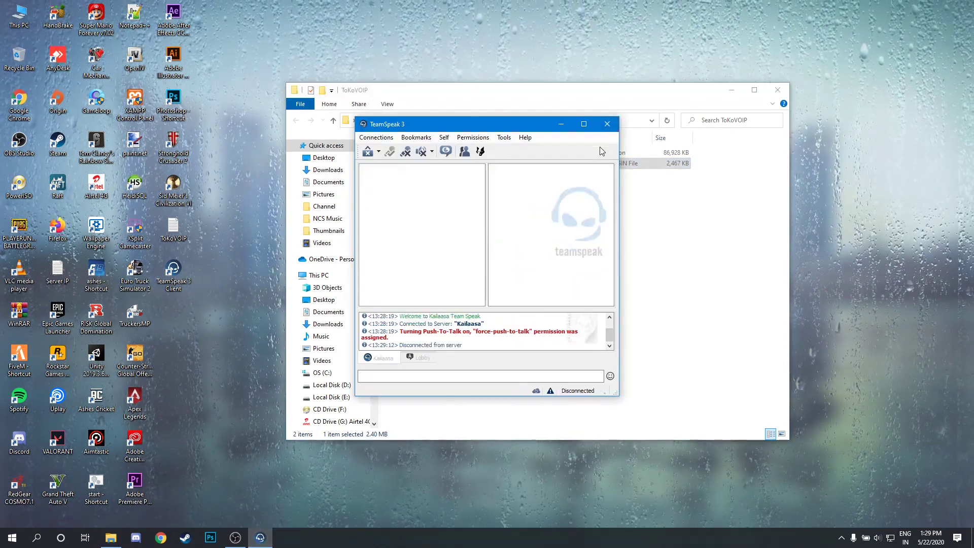
pyautogui.click(169, 275)
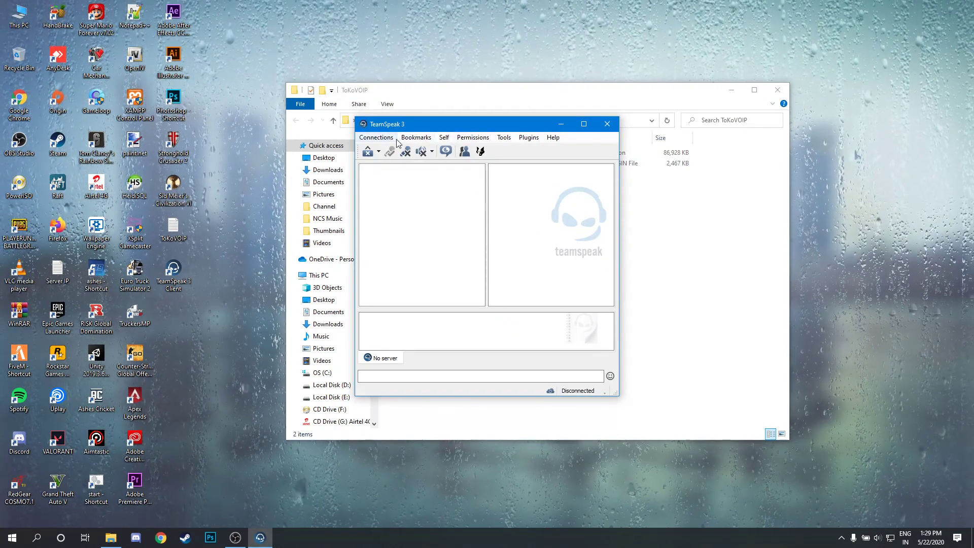
pyautogui.click(605, 124)
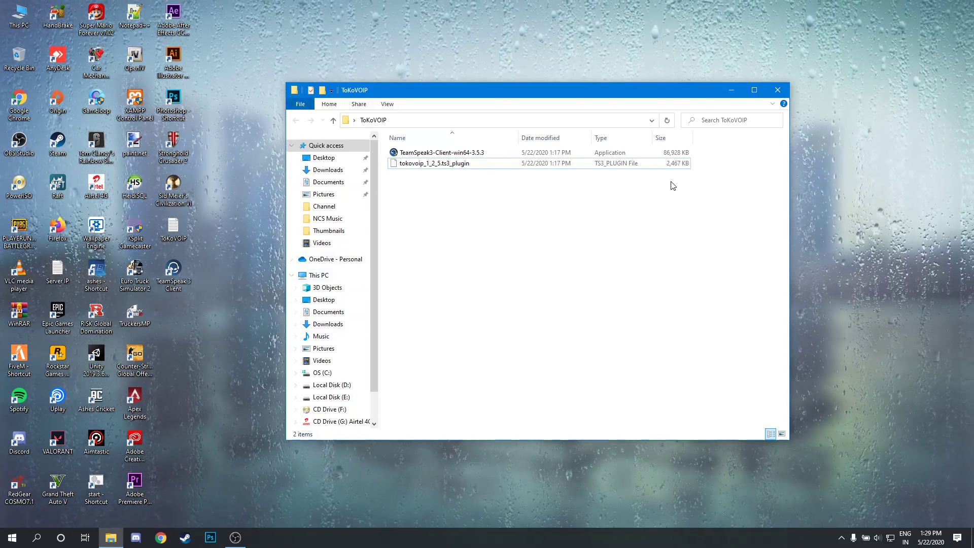
# Close the TokoVOIP folder, refresh the desktop, and restore the OBS window.
pyautogui.click(777, 90)
pyautogui.rightClick(386, 199)
pyautogui.click(410, 229)
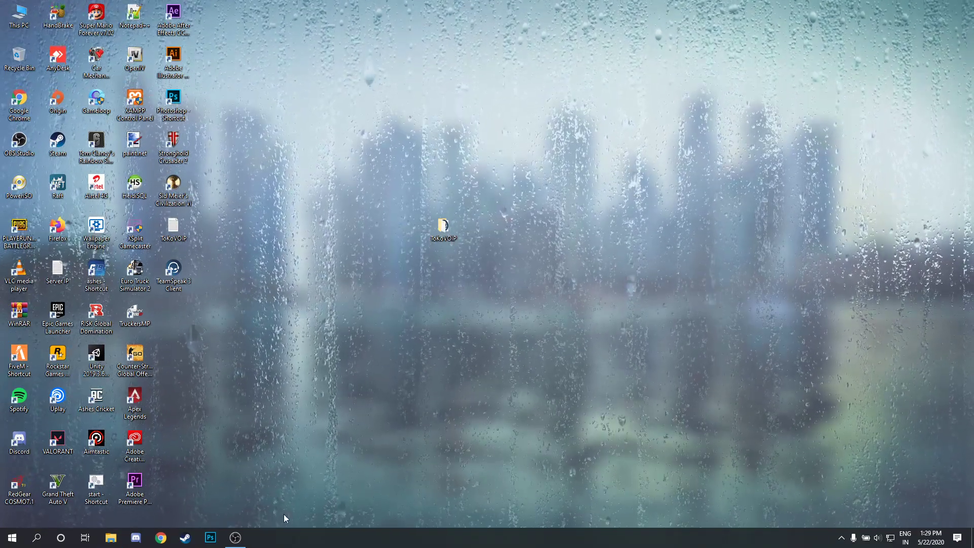
pyautogui.click(238, 537)
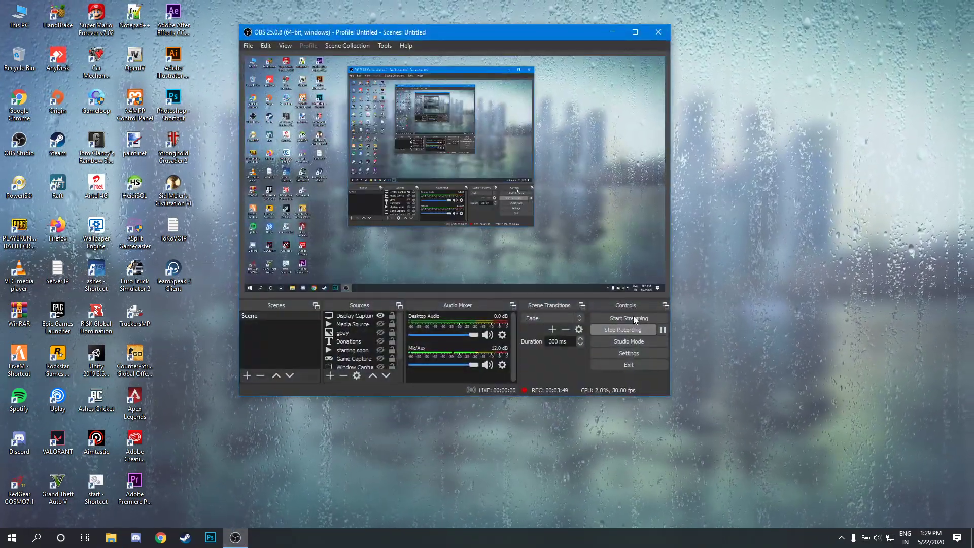